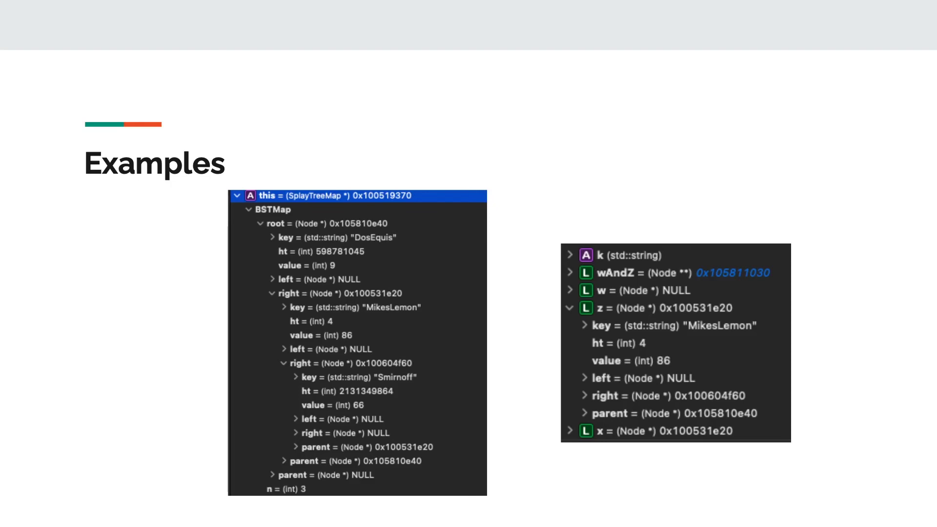
Advance to the comments slide on IDEs, LLDB with Xcode, VS Code and VS Community
key("Right")
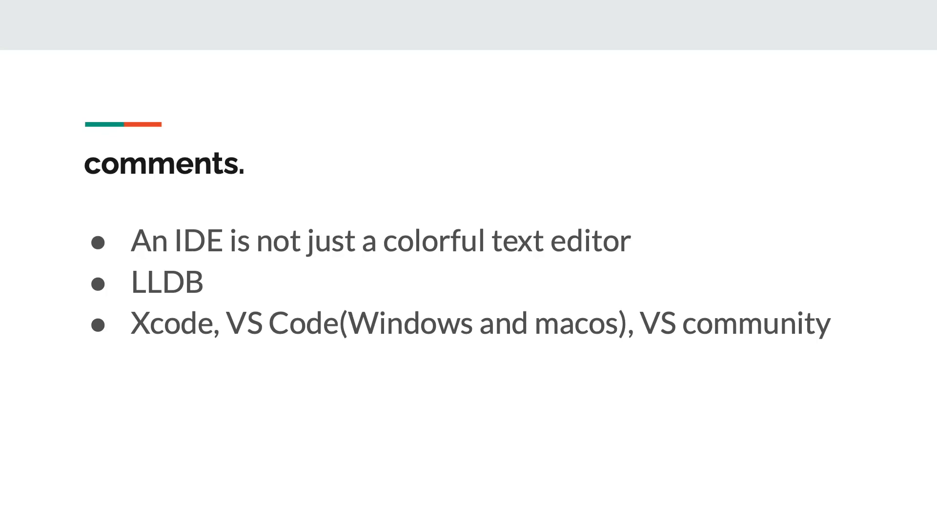